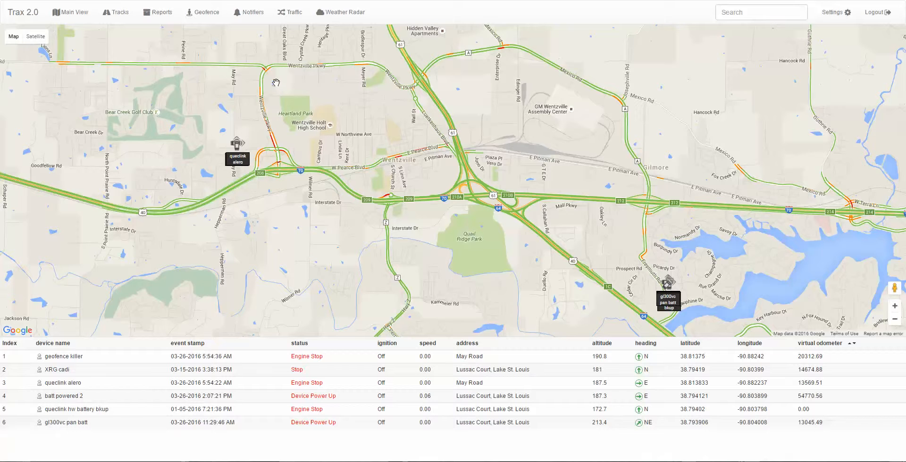
- Open the geofence view and examine the existing fences on the map around Wentzville
left_click(206, 14)
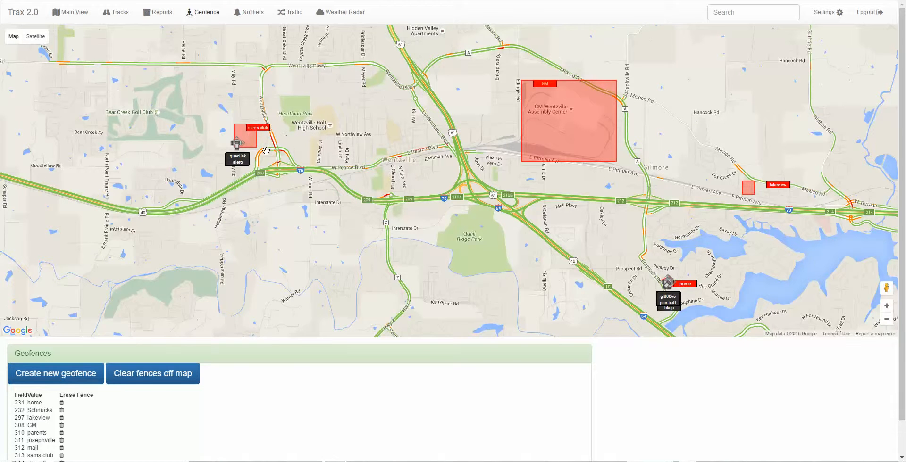
scroll(267, 151, "up", 1)
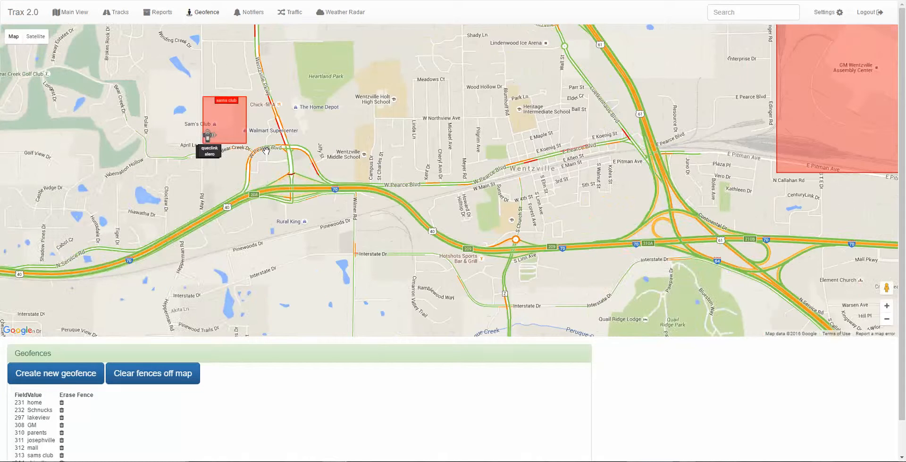
scroll(266, 151, "down", 1)
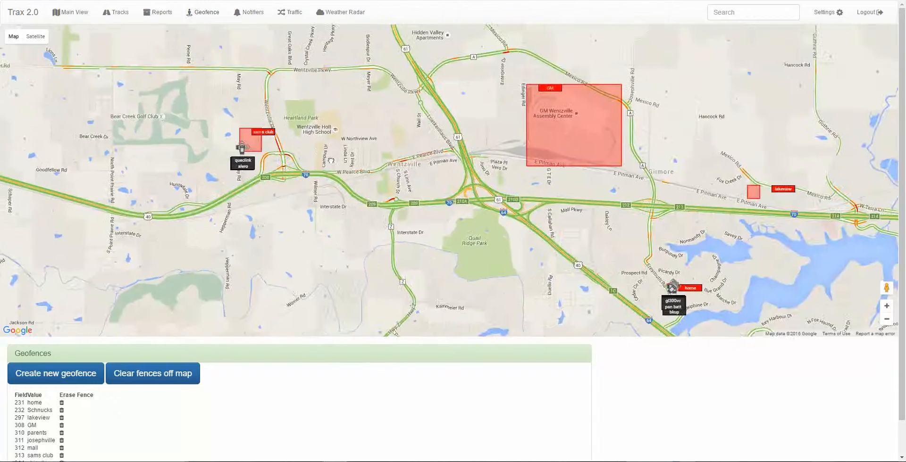
scroll(330, 160, "up", 1)
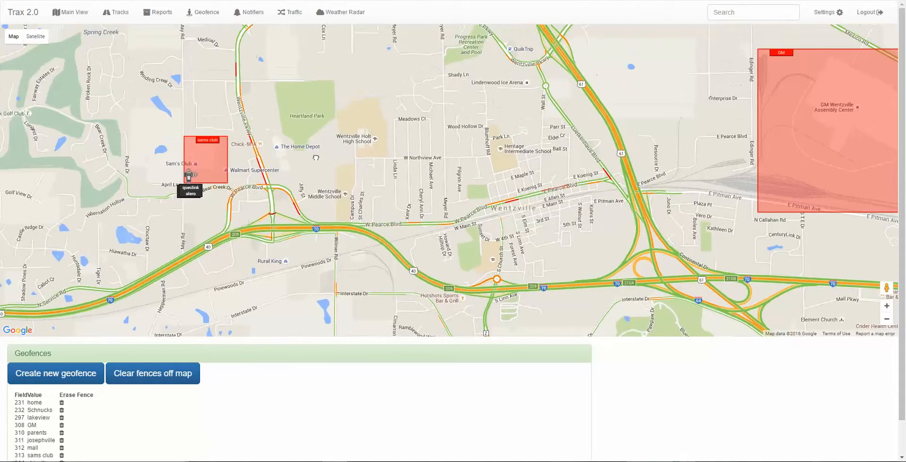
scroll(283, 158, "up", 1)
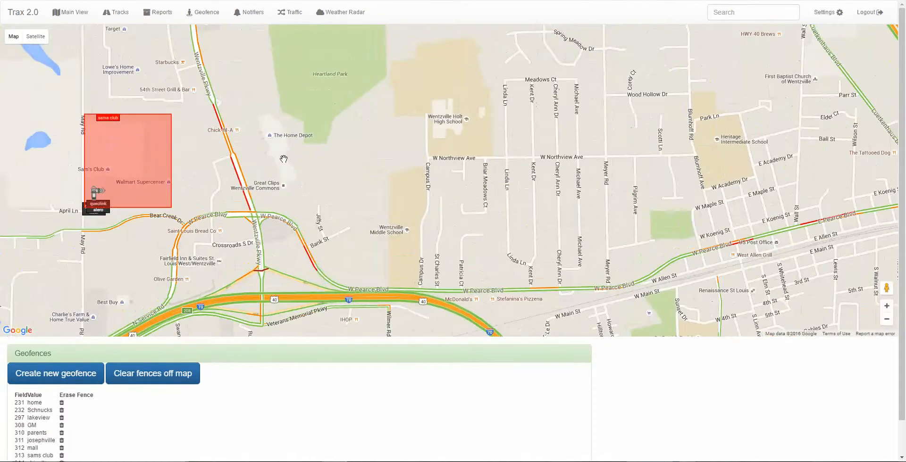
scroll(283, 159, "down", 1)
left_click_drag(284, 159, 266, 145)
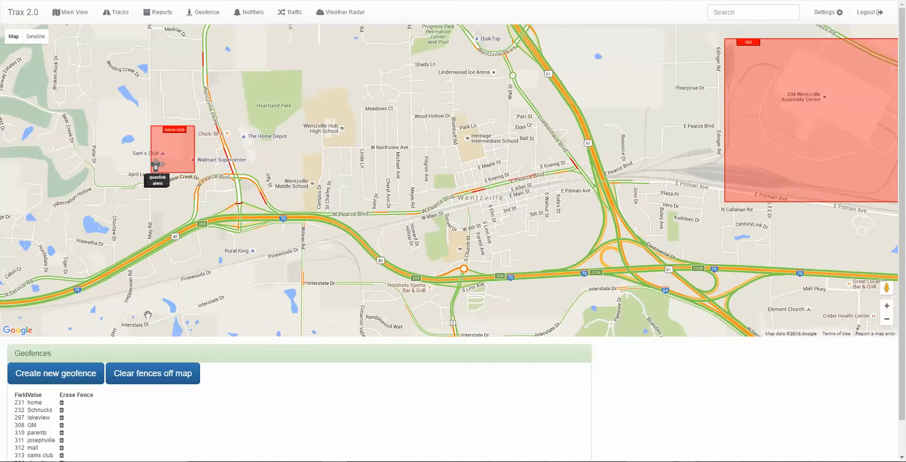
- Start a new geofence and draw a rectangle around the highway 70 and Wentzville Parkway interchange, extending south past Rural King
left_click(49, 380)
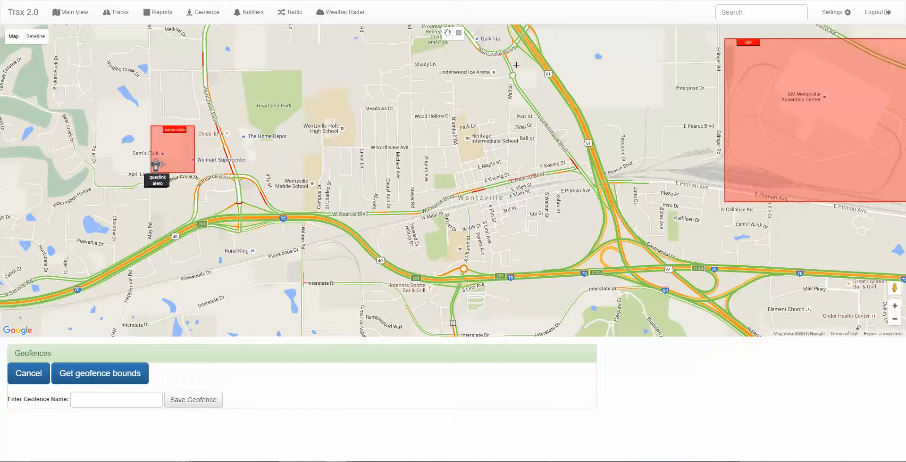
left_click(459, 34)
left_click(459, 34)
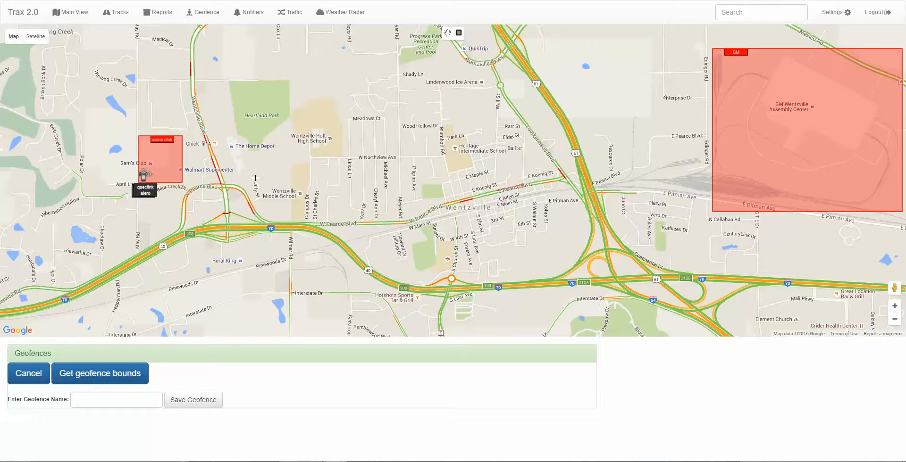
left_click_drag(251, 180, 190, 257)
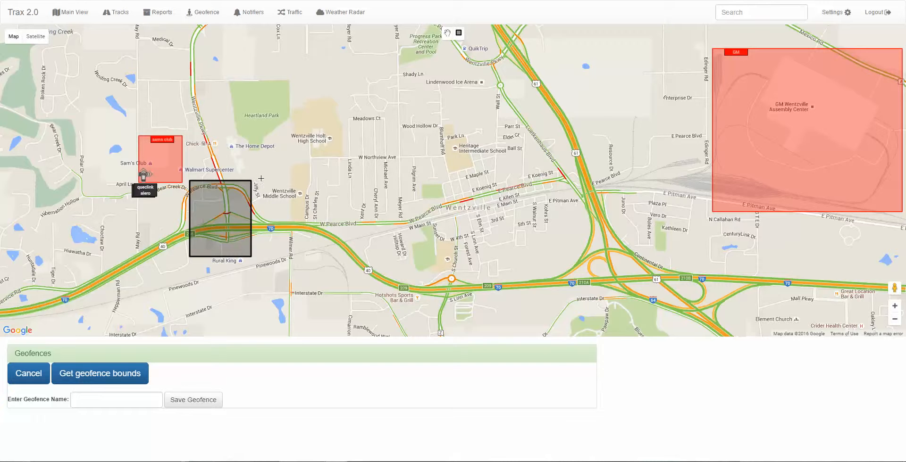
mouse_move(261, 178)
left_mouse_down()
mouse_move(173, 267)
mouse_move(190, 271)
left_mouse_up()
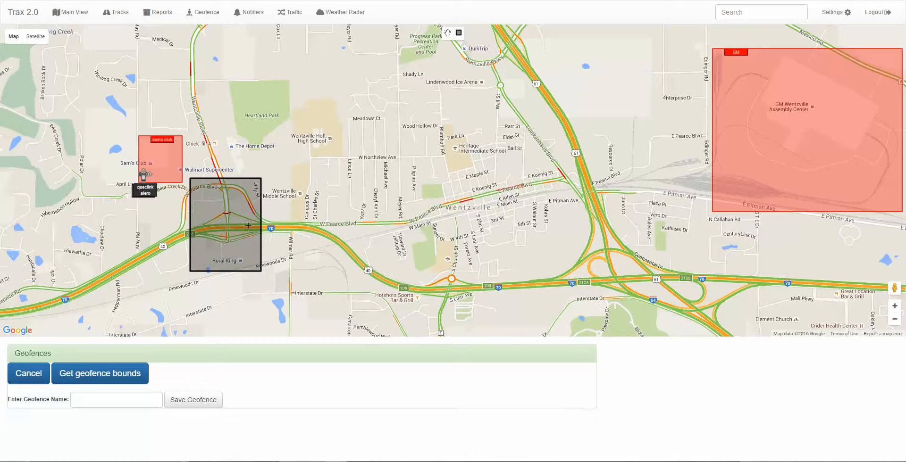
- Name the geofence "hwy 70 & wentville parkway", save it, and return to the geofence list
left_click(120, 400)
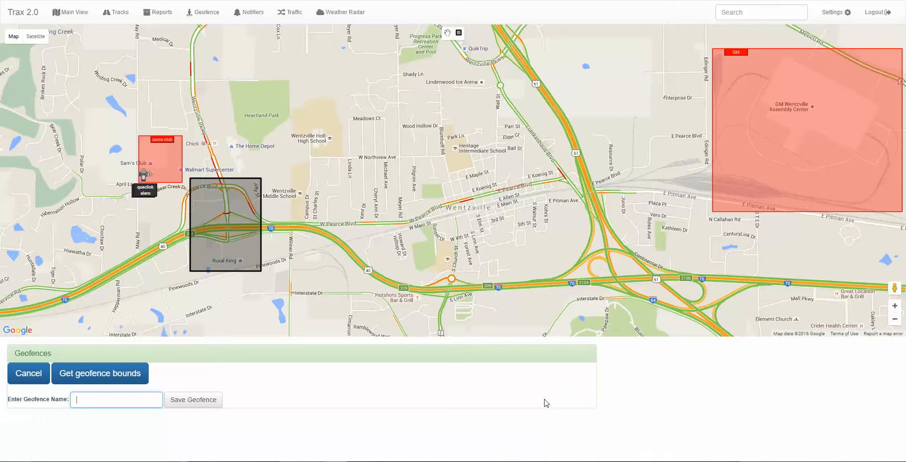
type("hwy 70 & wentvill")
type("e parkway")
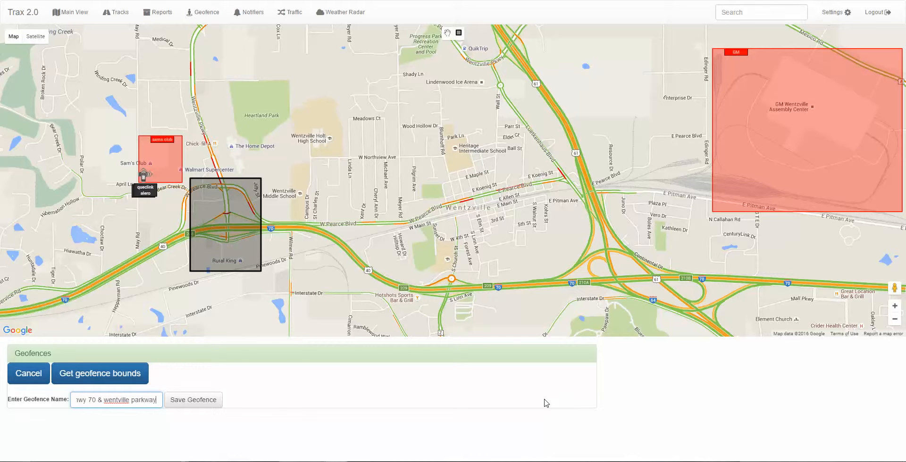
left_click(193, 401)
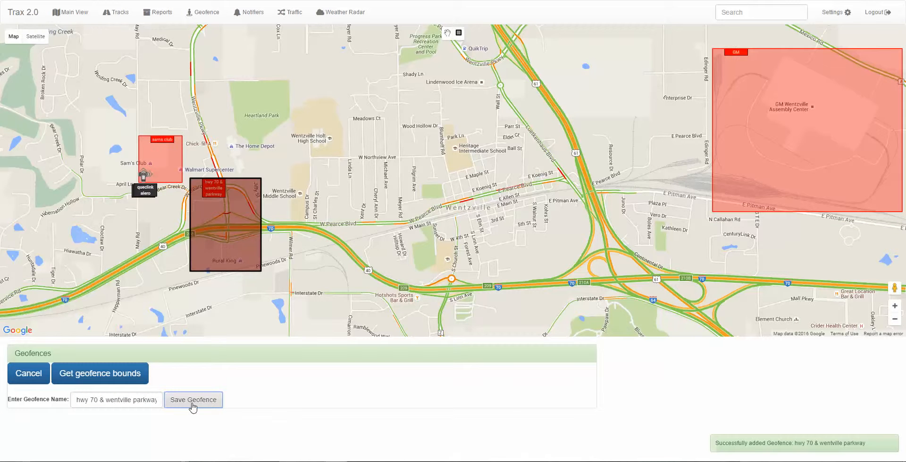
left_click(817, 451)
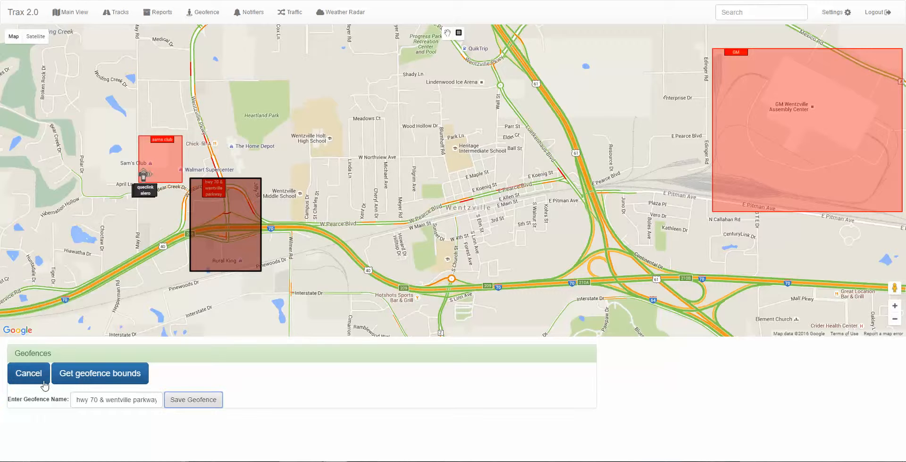
left_click(29, 374)
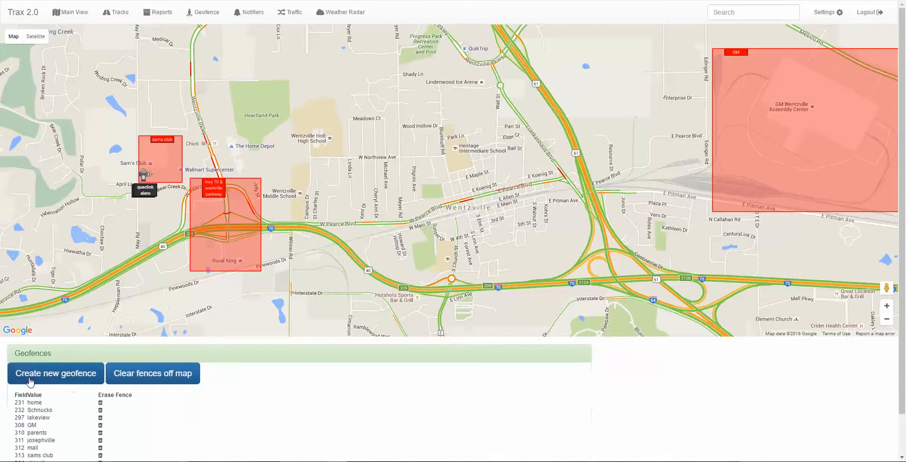
scroll(250, 421, "down", 1)
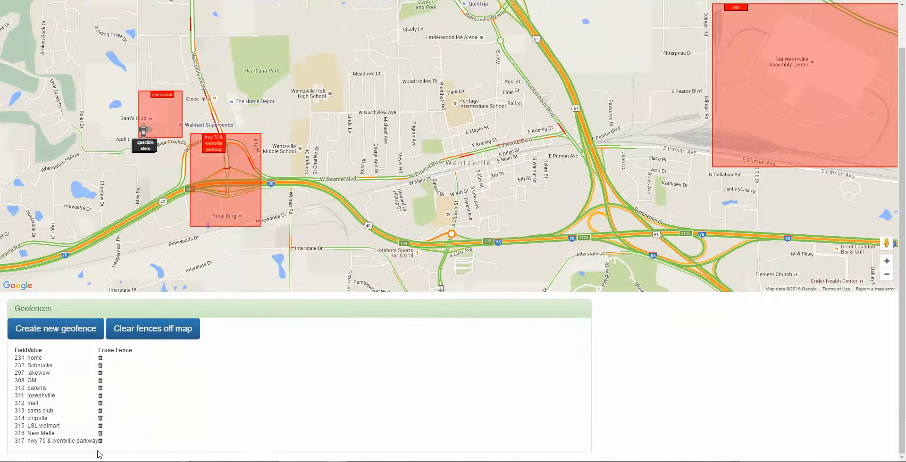
scroll(205, 400, "up", 1)
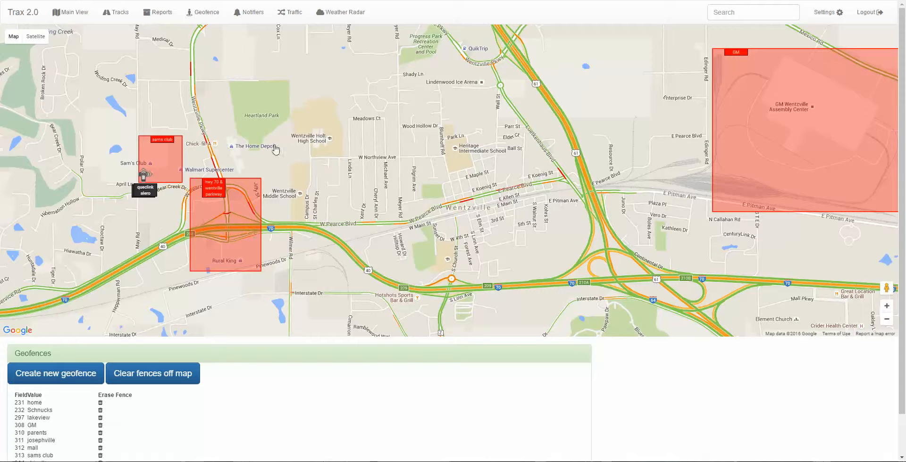
- Go to the notifiers and open the form for creating a new notifier
left_click(254, 13)
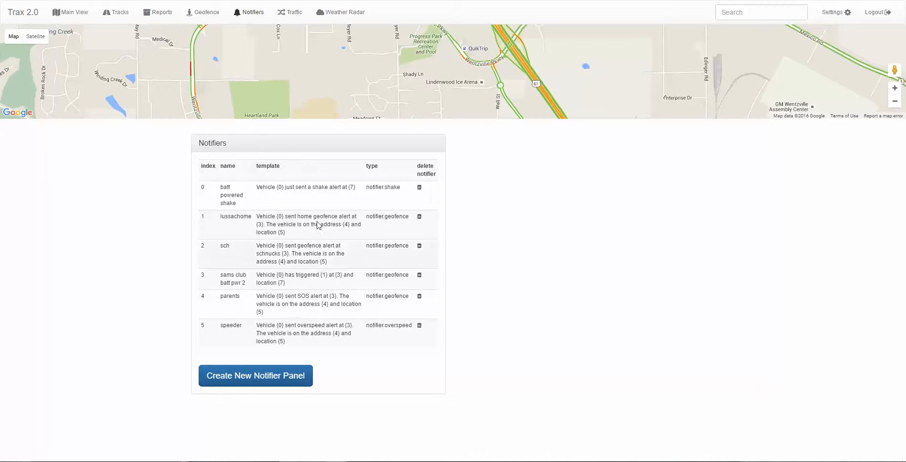
mouse_move(358, 92)
left_mouse_down()
mouse_move(396, 35)
mouse_move(382, 79)
mouse_move(405, 19)
left_mouse_up()
left_click_drag(389, 62, 371, 93)
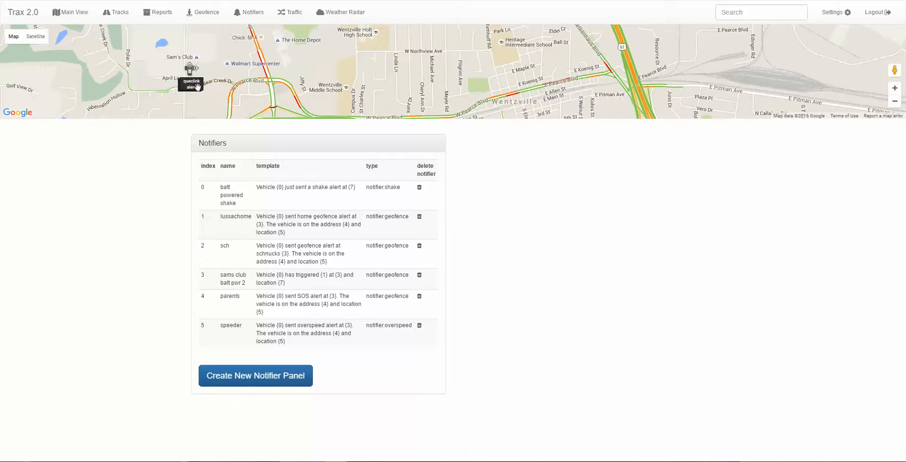
left_click(257, 378)
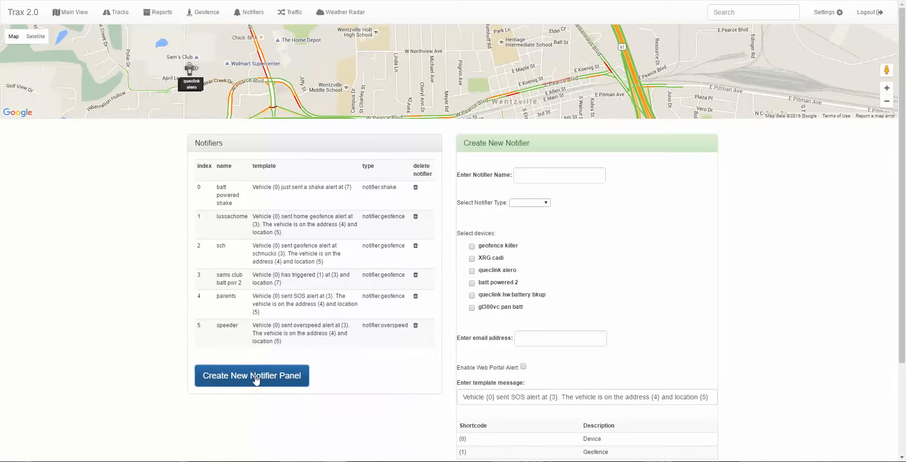
mouse_move(424, 82)
left_mouse_down()
mouse_move(455, 56)
mouse_move(486, 47)
left_mouse_up()
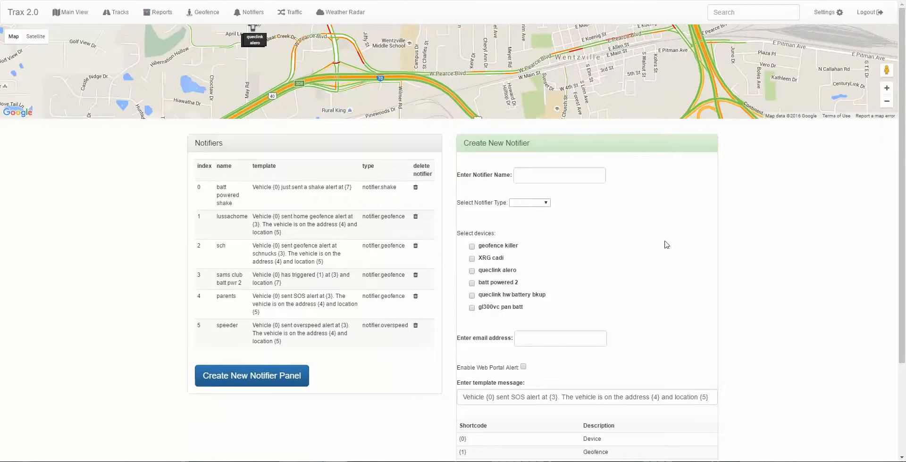
- Name the new notifier "alero geofence"
left_click(545, 204)
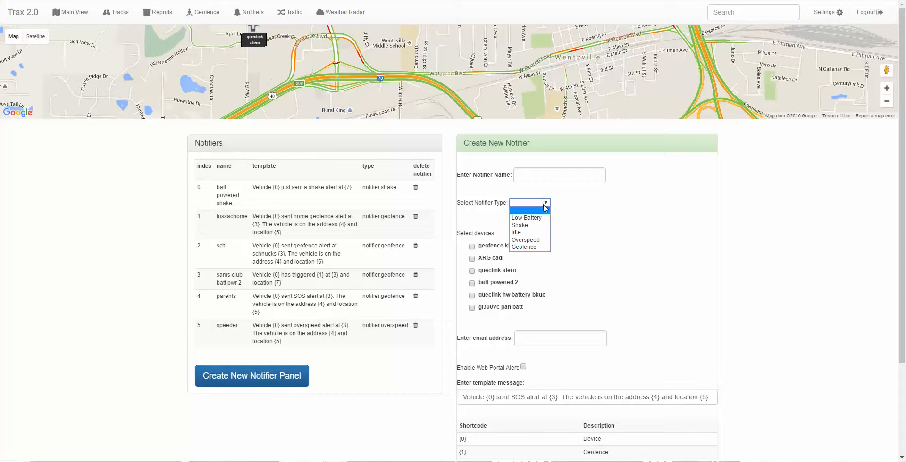
left_click(545, 204)
left_click(539, 177)
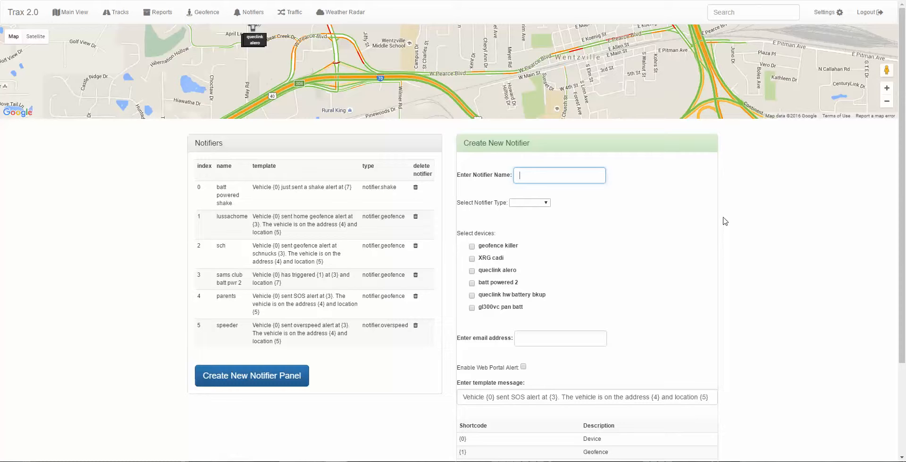
type("alero geofence")
- Set the notifier type to Geofence
left_click(525, 206)
left_click(532, 241)
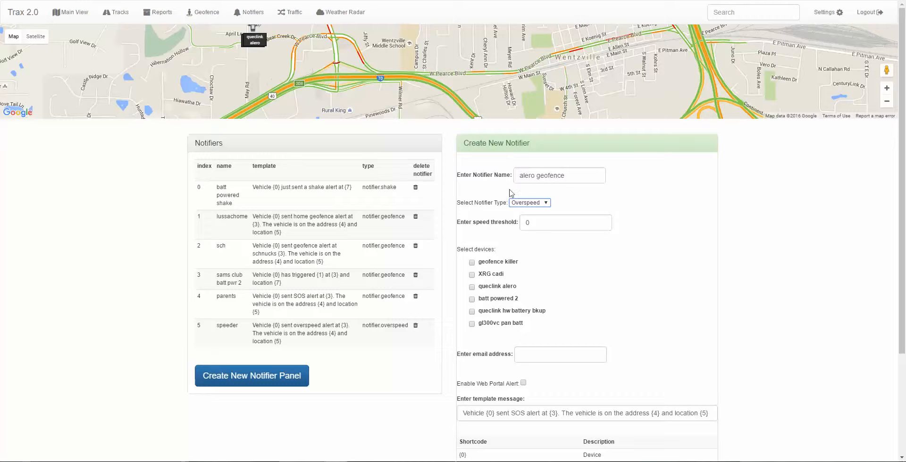
left_click(537, 209)
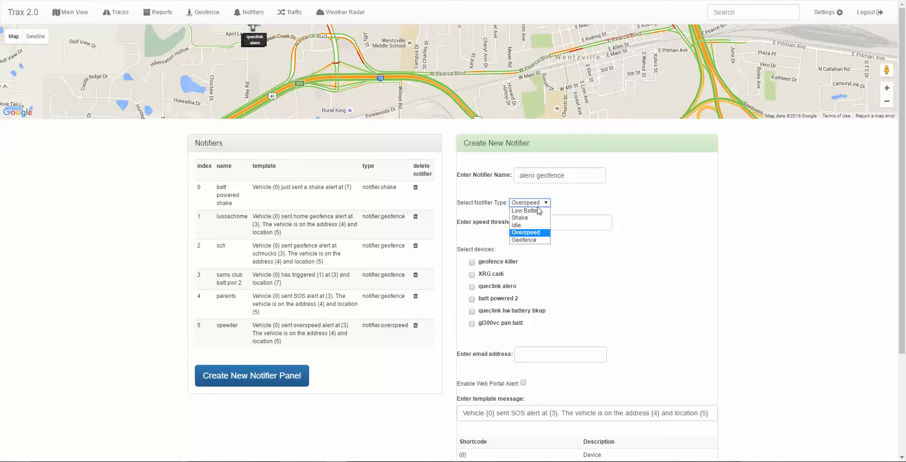
left_click(538, 241)
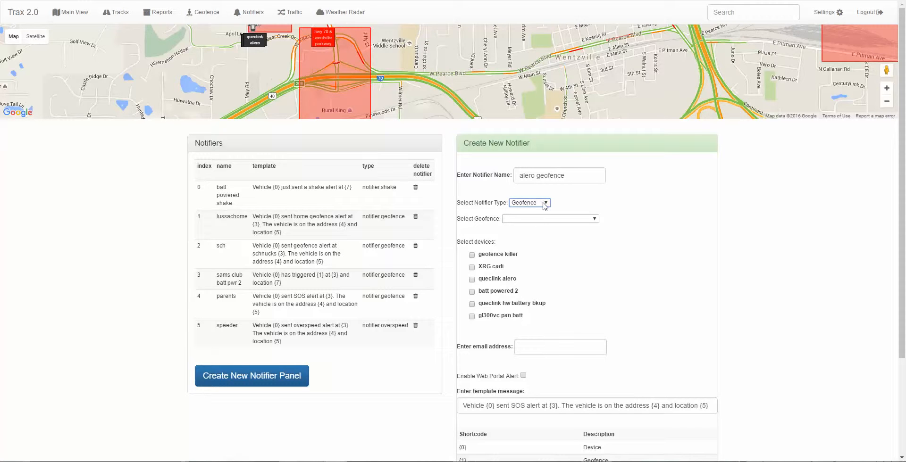
- Assign the hwy 70 & wentville parkway (317) geofence to the notifier
mouse_move(490, 103)
left_mouse_down()
mouse_move(488, 114)
mouse_move(449, 137)
mouse_move(471, 115)
mouse_move(505, 108)
left_mouse_up()
mouse_move(469, 61)
left_mouse_down()
mouse_move(470, 79)
mouse_move(480, 67)
mouse_move(472, 95)
mouse_move(472, 55)
mouse_move(479, 65)
left_mouse_up()
left_click(533, 219)
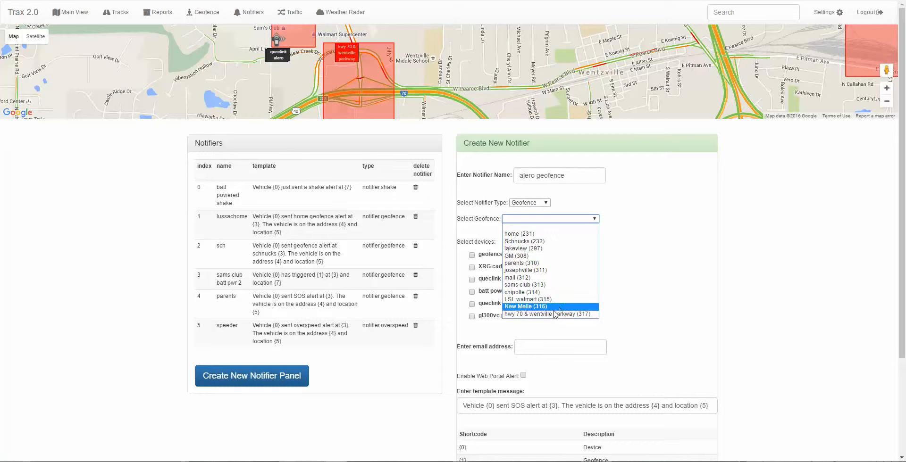
left_click(553, 314)
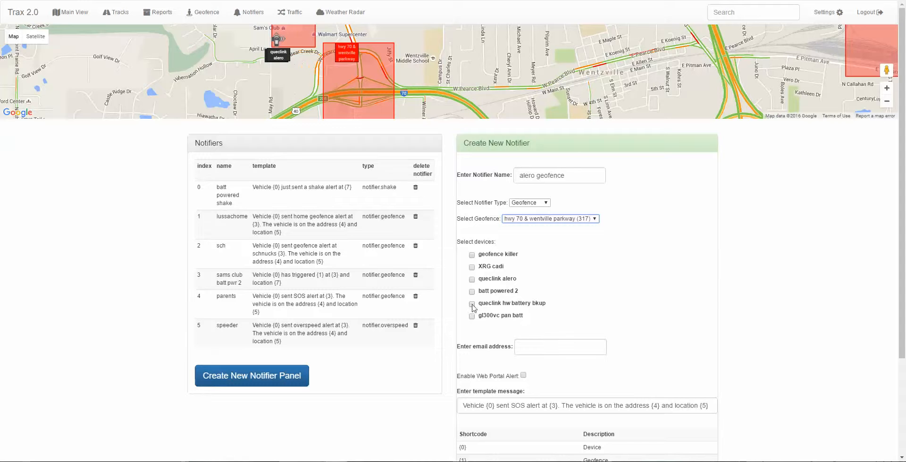
- Include the queclink alero device in the notifier
left_click(472, 282)
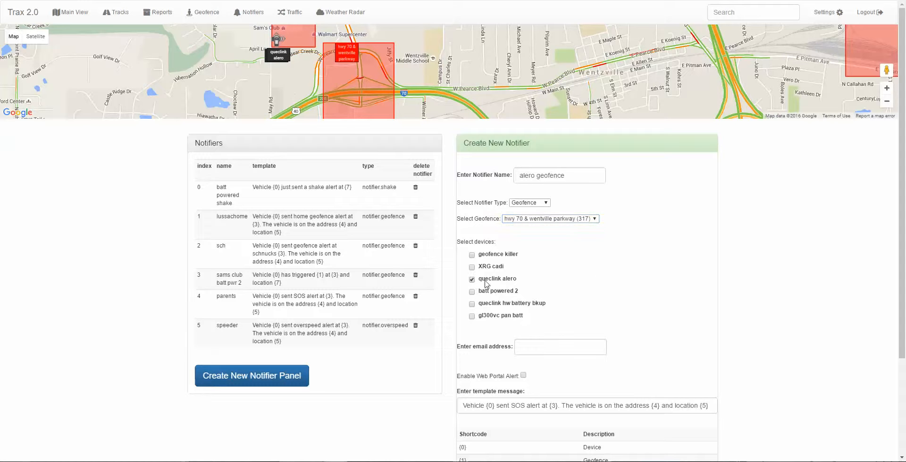
left_click(604, 268)
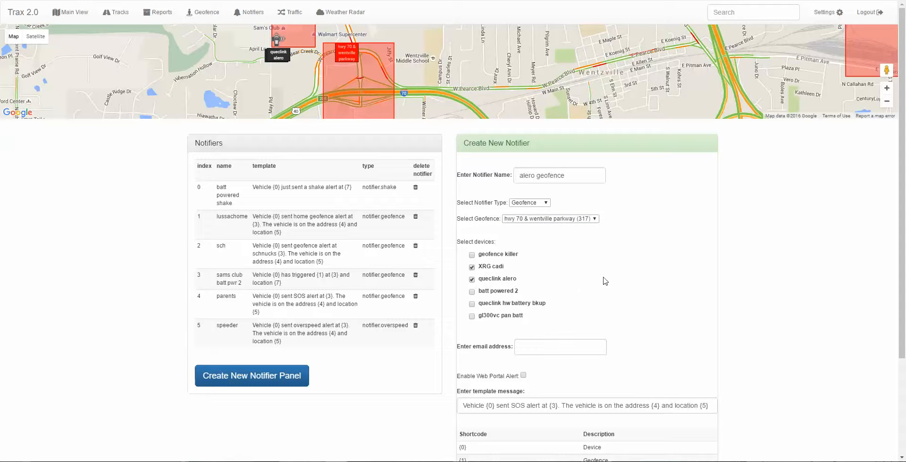
left_click(482, 268)
- Enter the recipient's text-message e-mail address for the notifier and enable the web portal alert
left_click(520, 346)
scroll(661, 350, "down", 1)
scroll(663, 350, "up", 1)
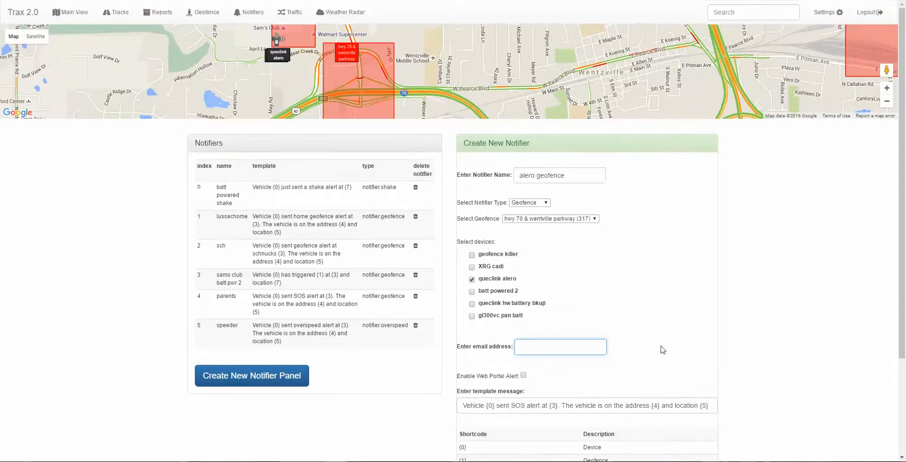
scroll(663, 350, "down", 1)
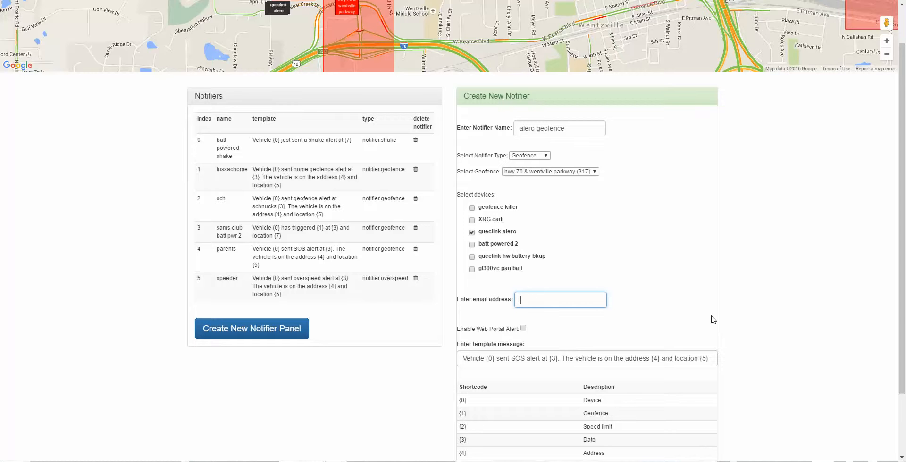
left_click(523, 329)
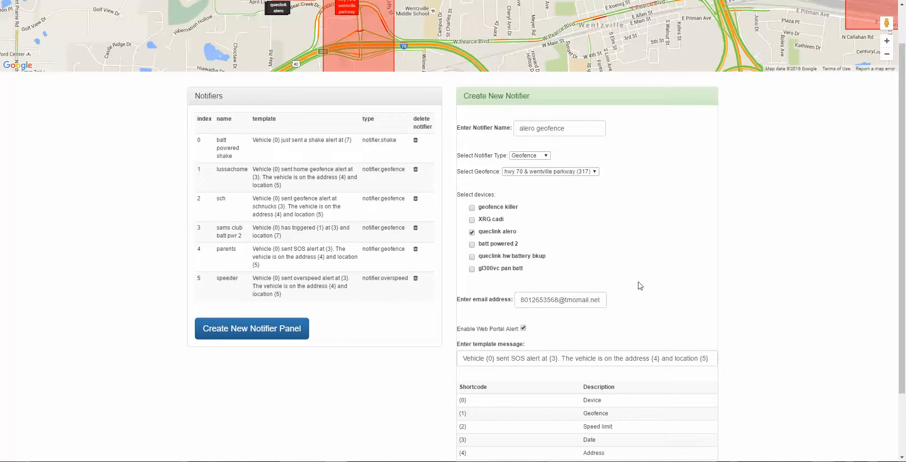
- Replace "SOS" with "geofence crossing" in the notifier's template message
scroll(428, 408, "down", 2)
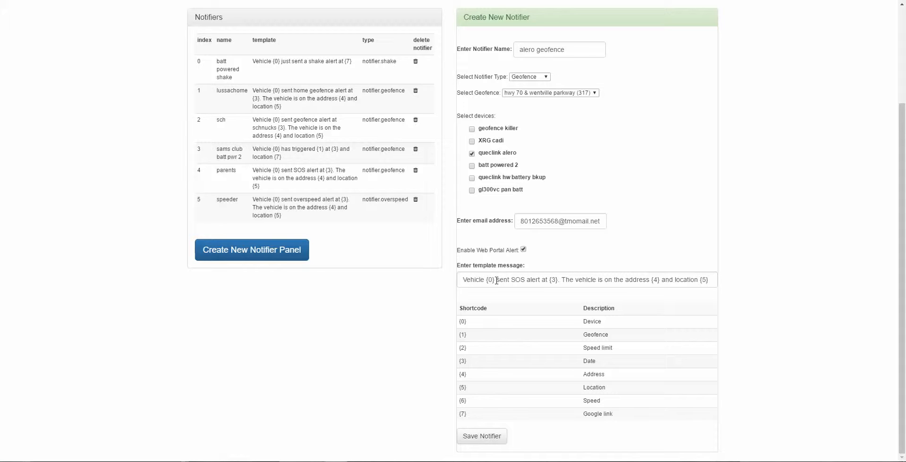
left_click(491, 280)
left_click_drag(494, 279, 486, 279)
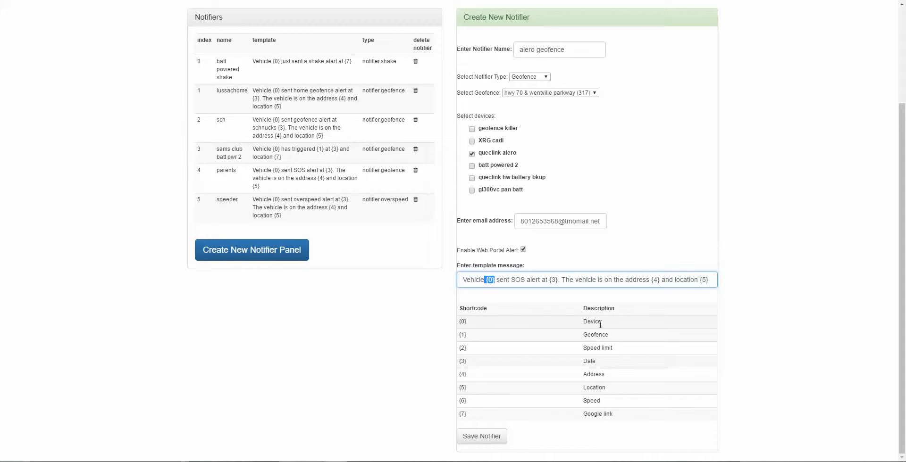
left_click(516, 280)
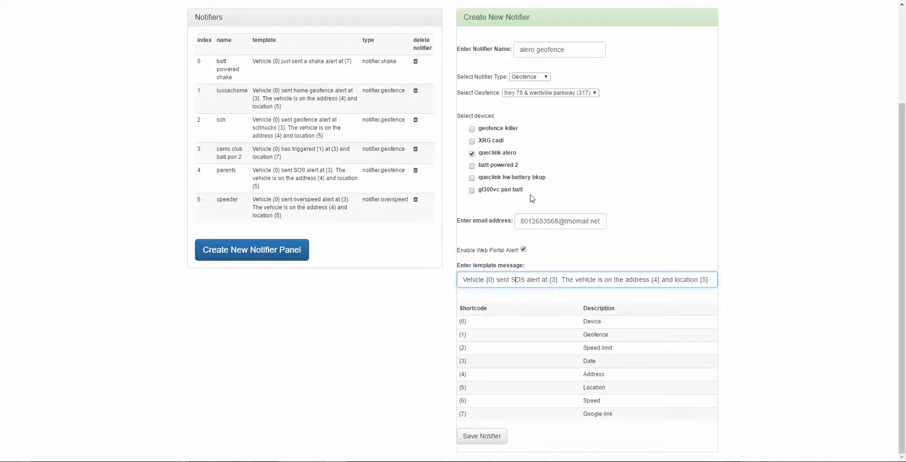
double_click(516, 279)
type("geof")
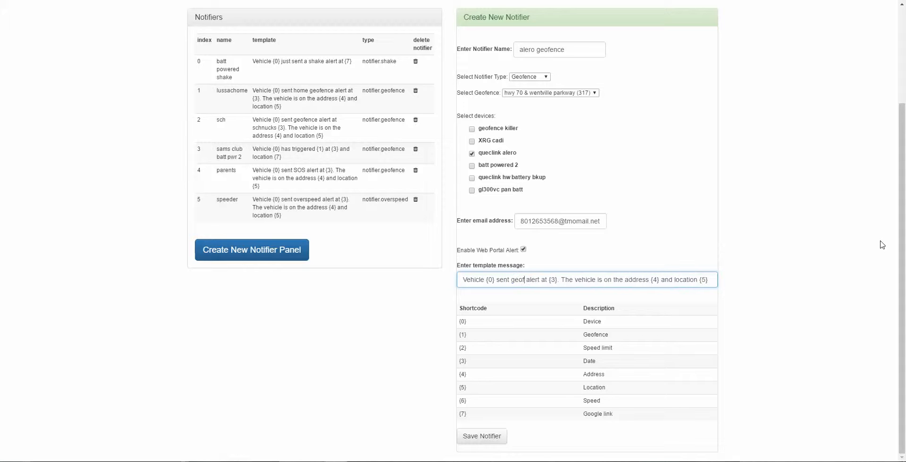
type("ence crossi")
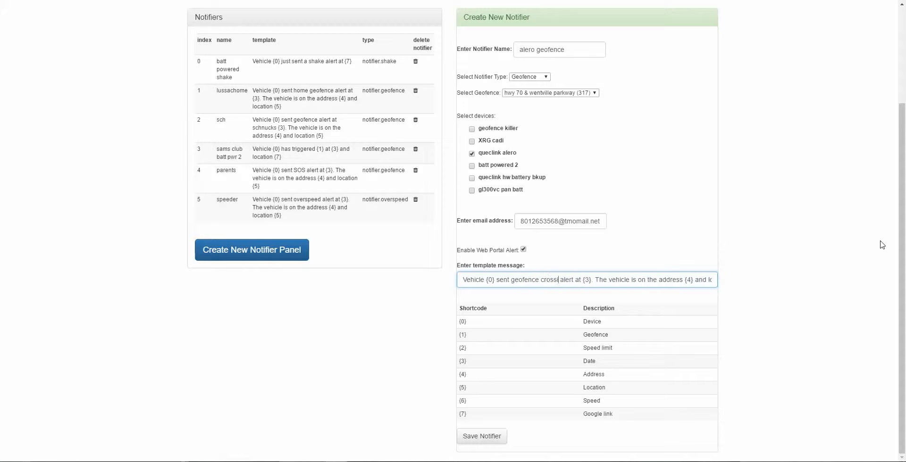
type("ng")
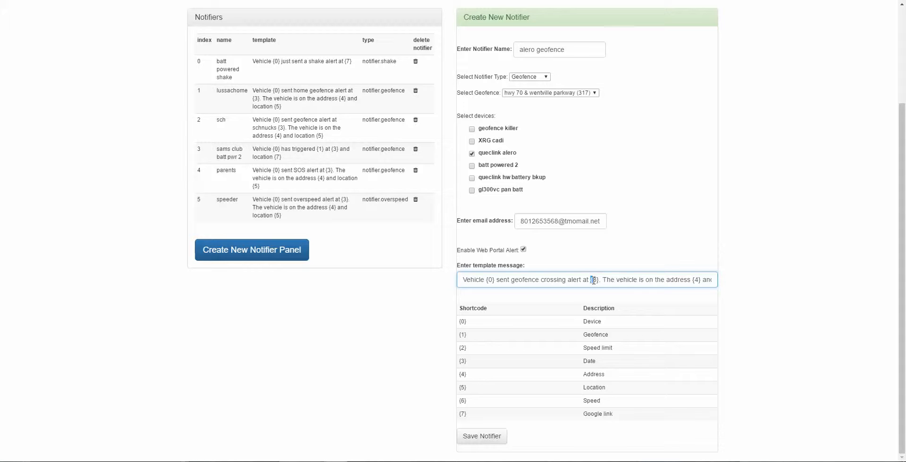
- Replace the template message's text after "alert at" with "{1}, the speed is {6} here is a link {7}" and save the notifier
left_click_drag(593, 281, 805, 293)
key("BackSpace")
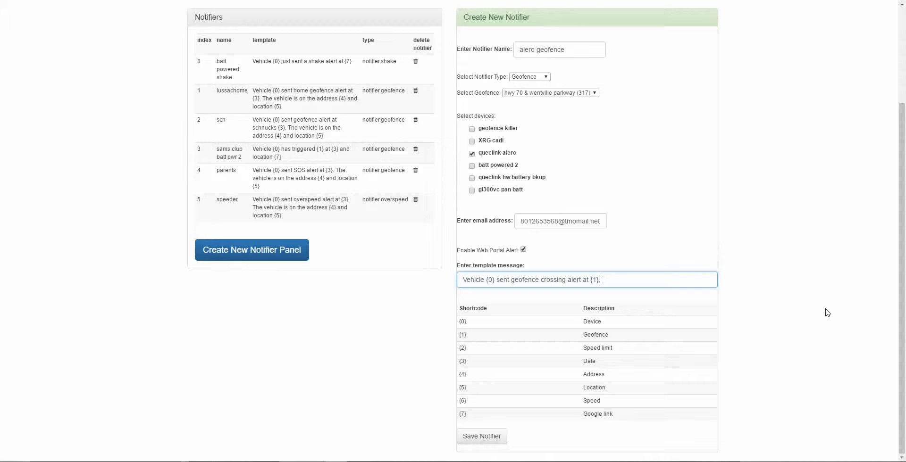
type("{6")
type("the speed ")
type("is")
type("here is")
type(" a lin")
type("k {7")
type("}")
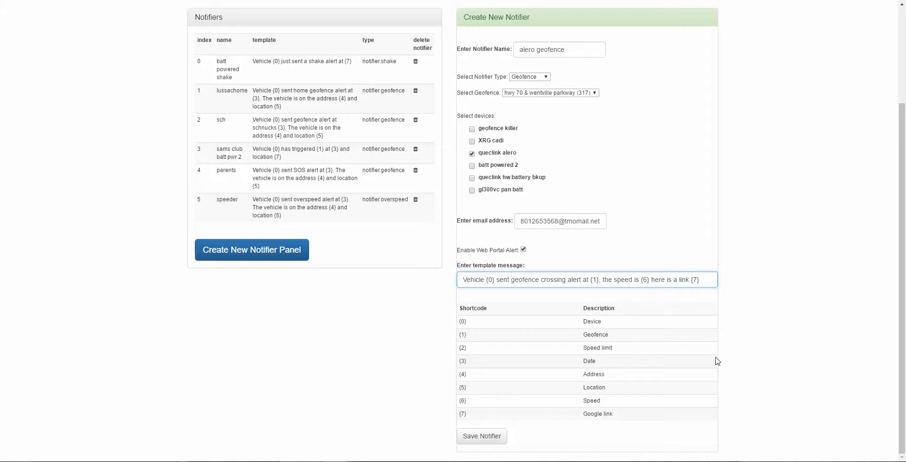
left_click(493, 440)
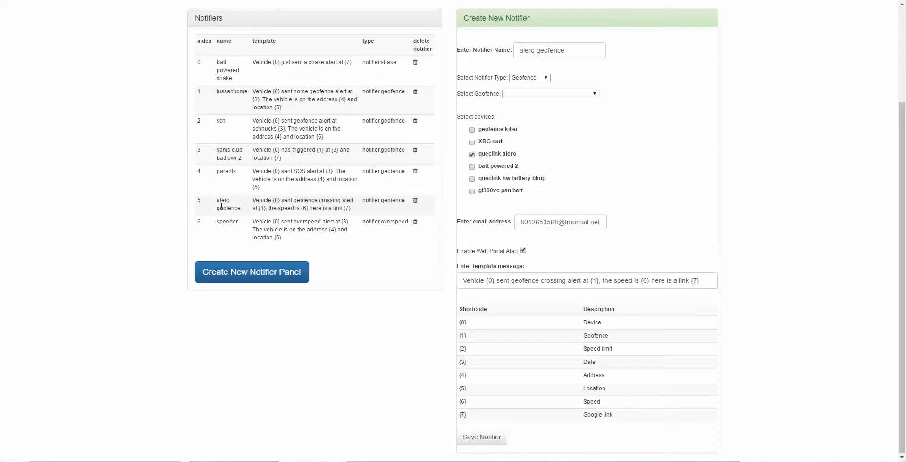
- Review the name and template of the saved alero geofence entry in the list of notifiers
left_click_drag(217, 204, 392, 217)
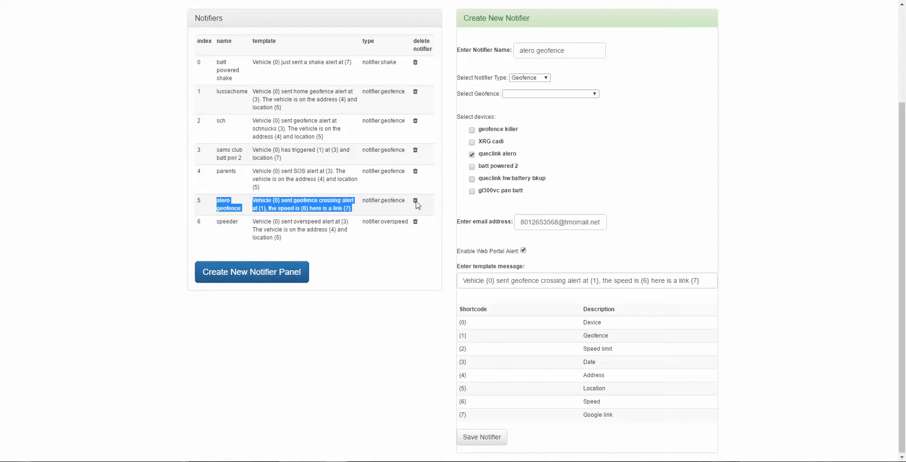
scroll(395, 301, "up", 3)
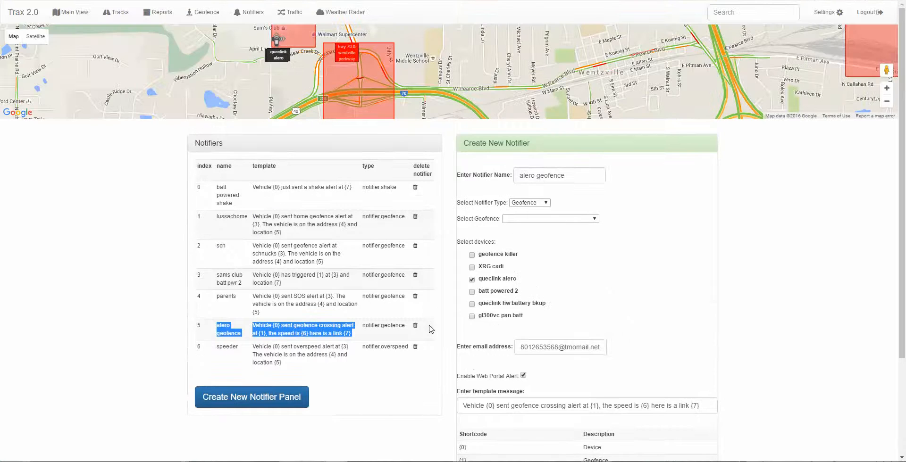
scroll(400, 427, "down", 3)
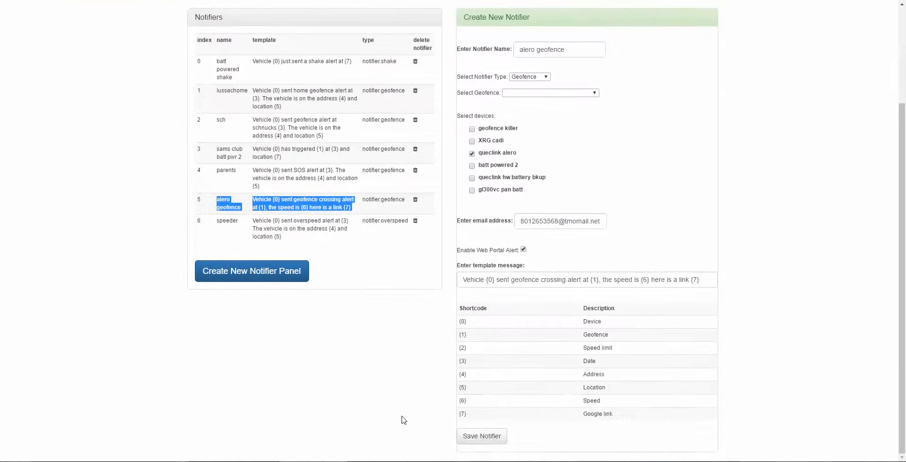
scroll(402, 420, "up", 3)
left_click(111, 225)
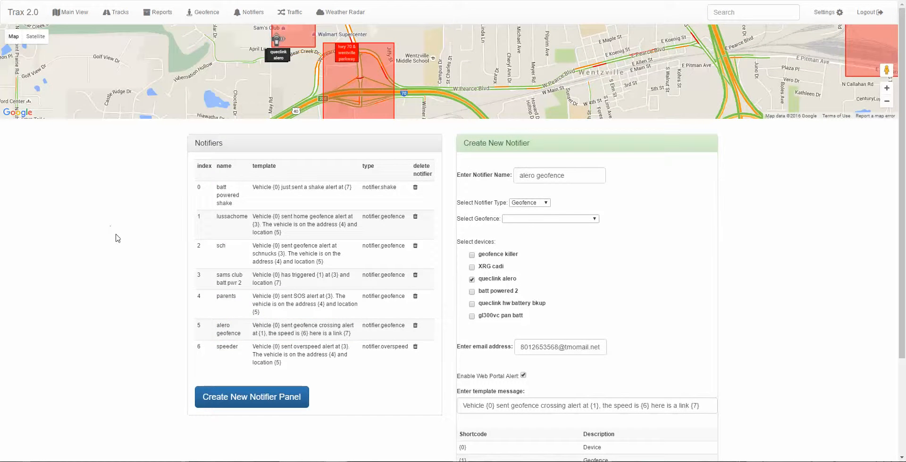